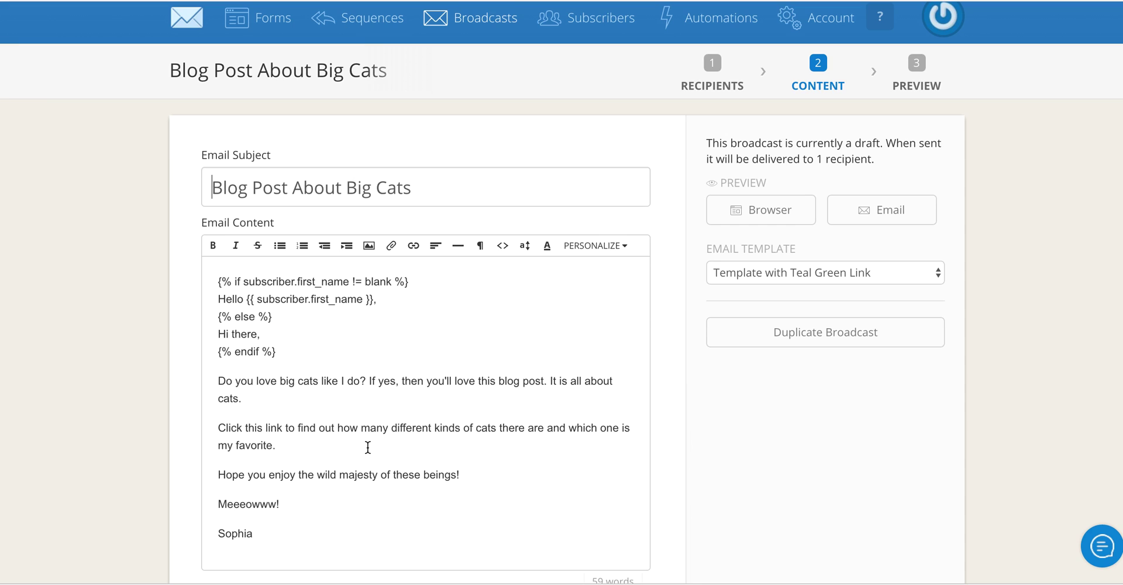
- Select the phrase 'Click this link' in the Big Cats broadcast's email body
{"action": "left_click", "coordinate": [367, 441]}
{"action": "scroll", "coordinate": [367, 441], "scroll_direction": "down", "scroll_amount": 1}
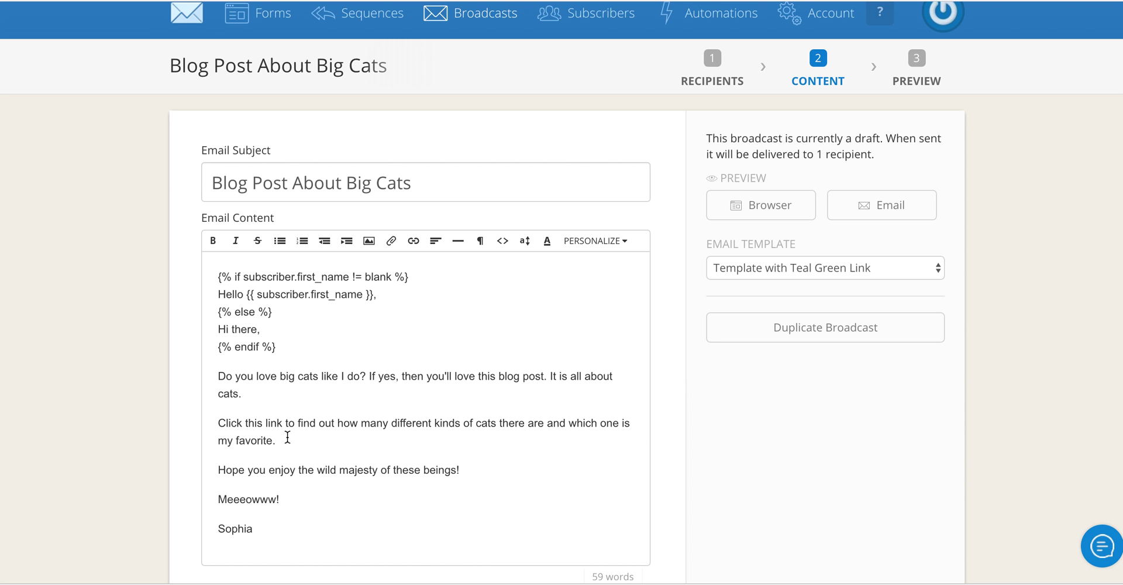
{"action": "left_click_drag", "start_coordinate": [283, 423], "coordinate": [221, 425]}
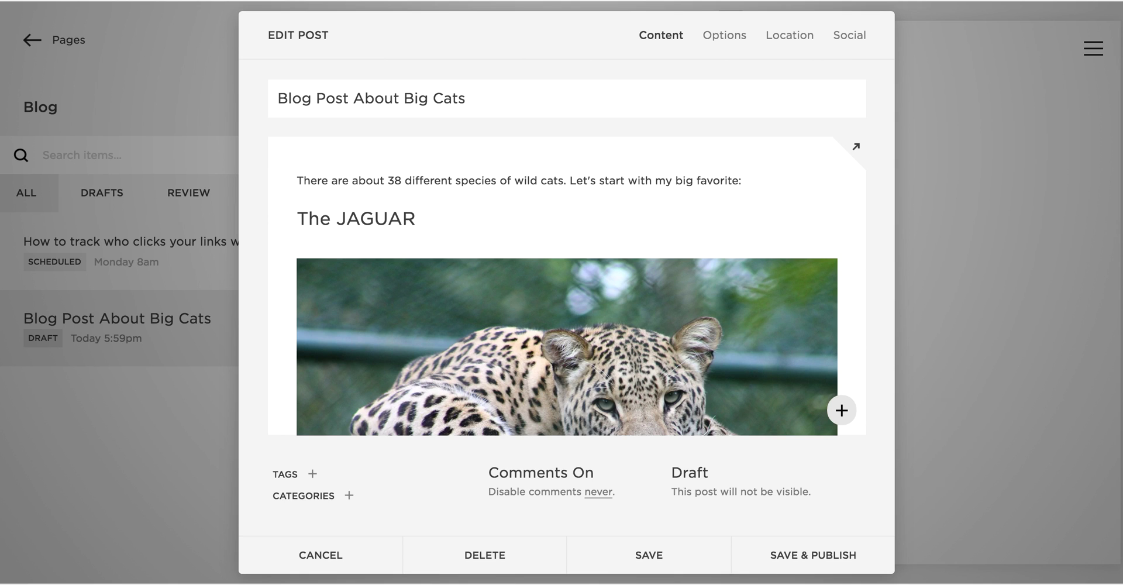
- Copy the 'big-cats' slug from the post's URL options and save the Big Cats blog post
{"action": "mouse_move", "coordinate": [602, 403]}
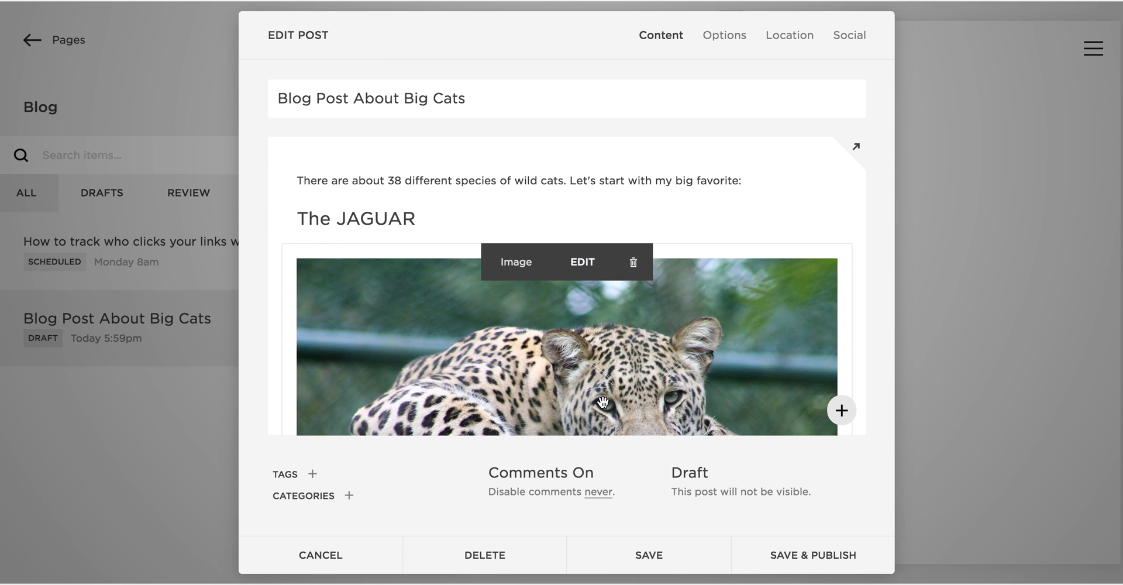
{"action": "scroll", "coordinate": [602, 402], "scroll_direction": "down", "scroll_amount": 3}
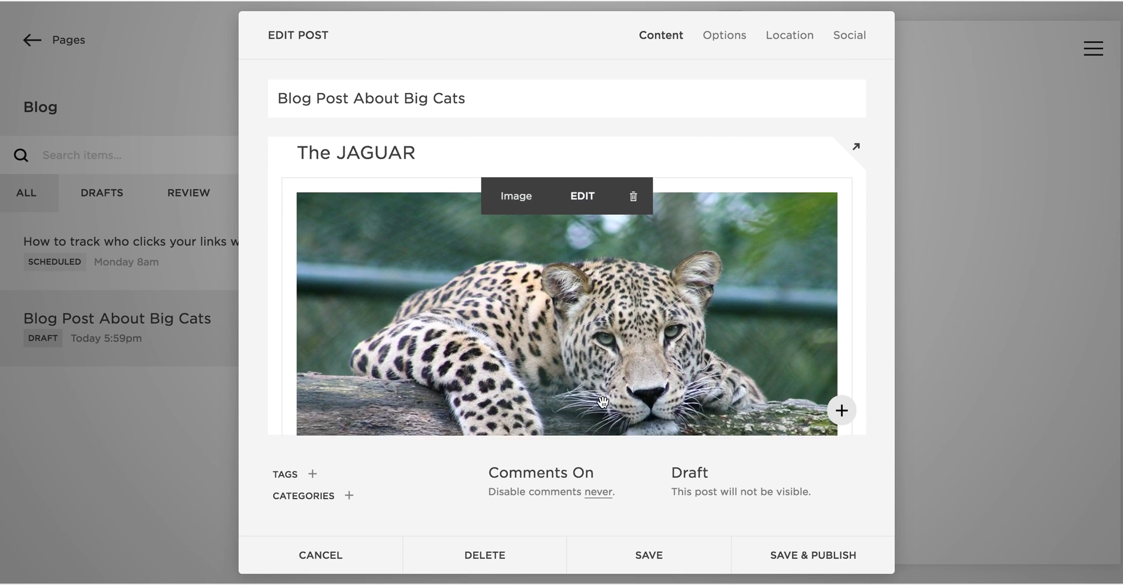
{"action": "scroll", "coordinate": [602, 402], "scroll_direction": "up", "scroll_amount": 3}
{"action": "scroll", "coordinate": [603, 402], "scroll_direction": "down", "scroll_amount": 1}
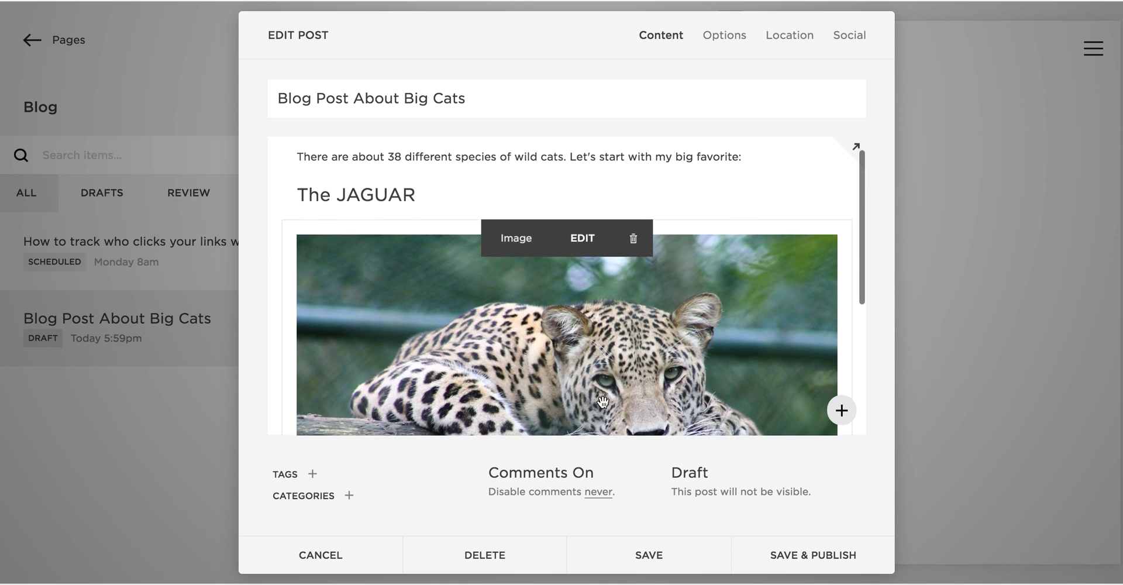
{"action": "left_click", "coordinate": [726, 43]}
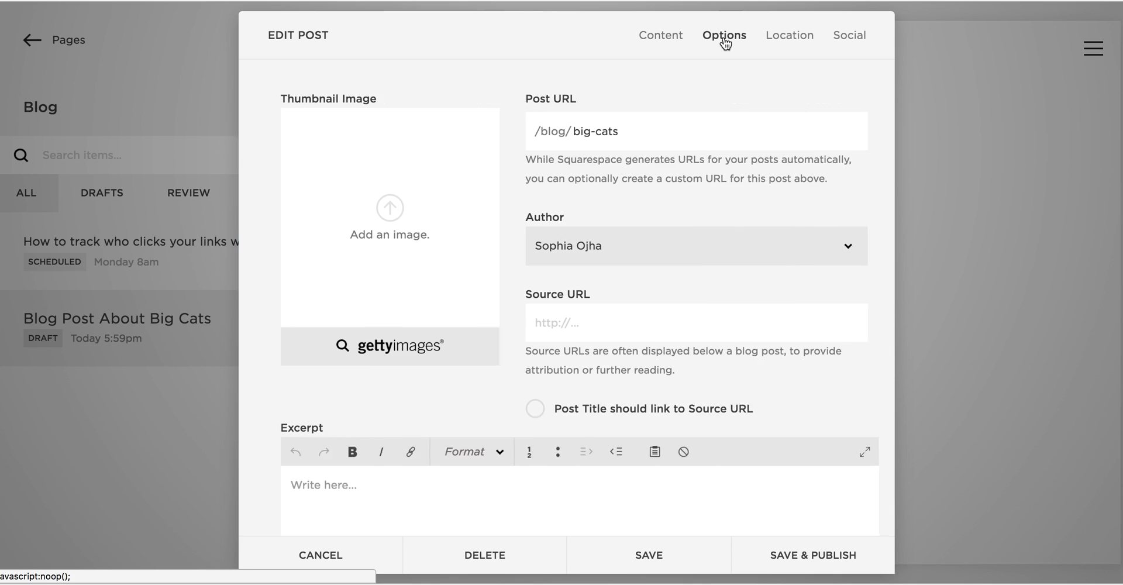
{"action": "left_click_drag", "start_coordinate": [617, 132], "coordinate": [523, 135]}
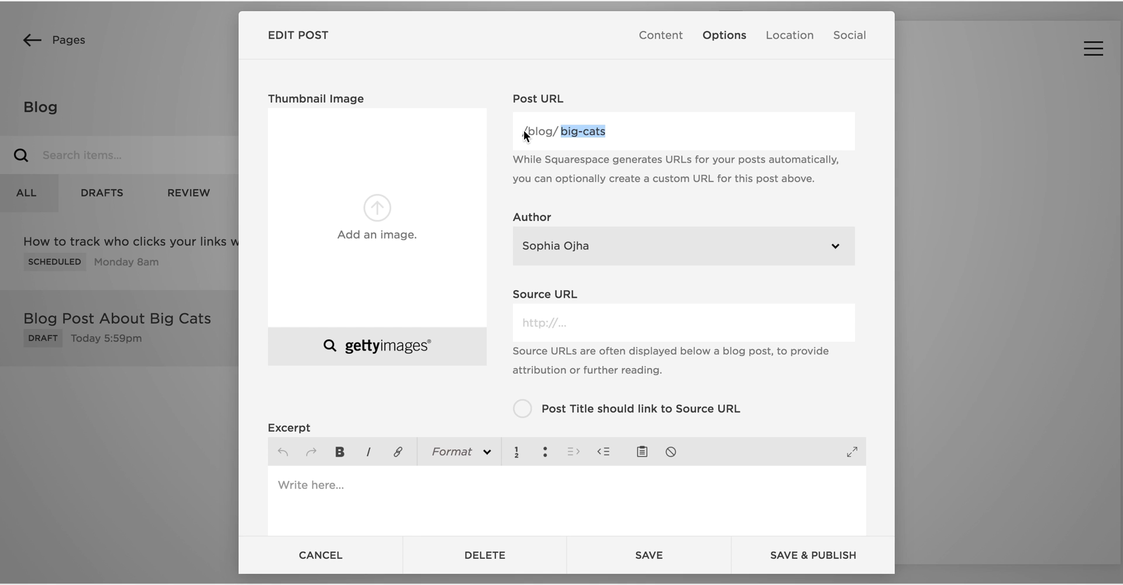
{"action": "mouse_move", "coordinate": [516, 130]}
{"action": "left_mouse_down"}
{"action": "mouse_move", "coordinate": [401, 132]}
{"action": "mouse_move", "coordinate": [520, 140]}
{"action": "left_mouse_up"}
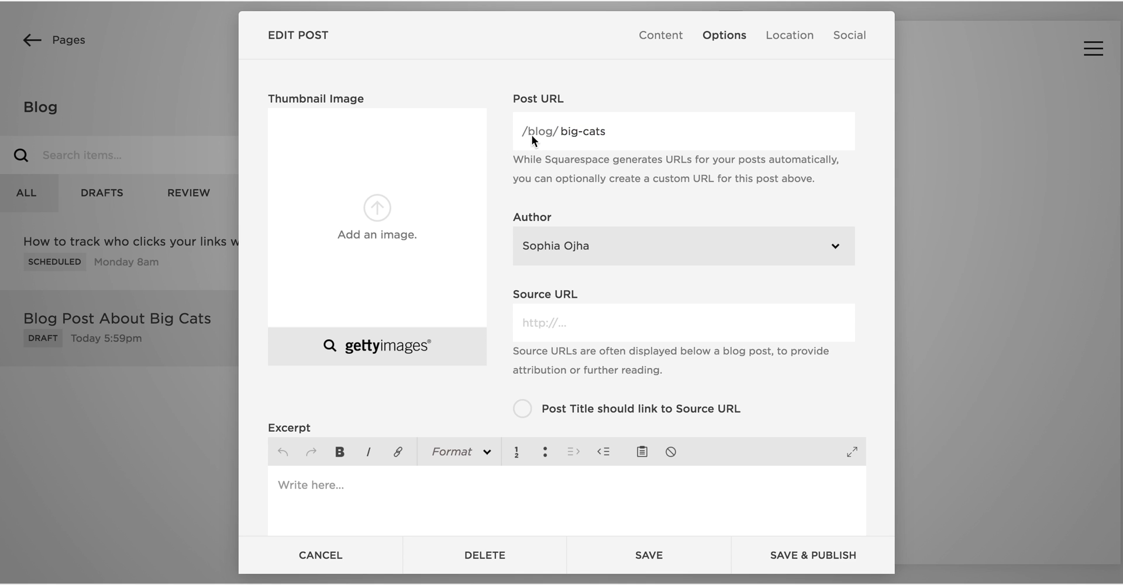
{"action": "left_click_drag", "start_coordinate": [619, 132], "coordinate": [551, 135]}
{"action": "key", "text": "ctrl+c"}
{"action": "left_click", "coordinate": [657, 550]}
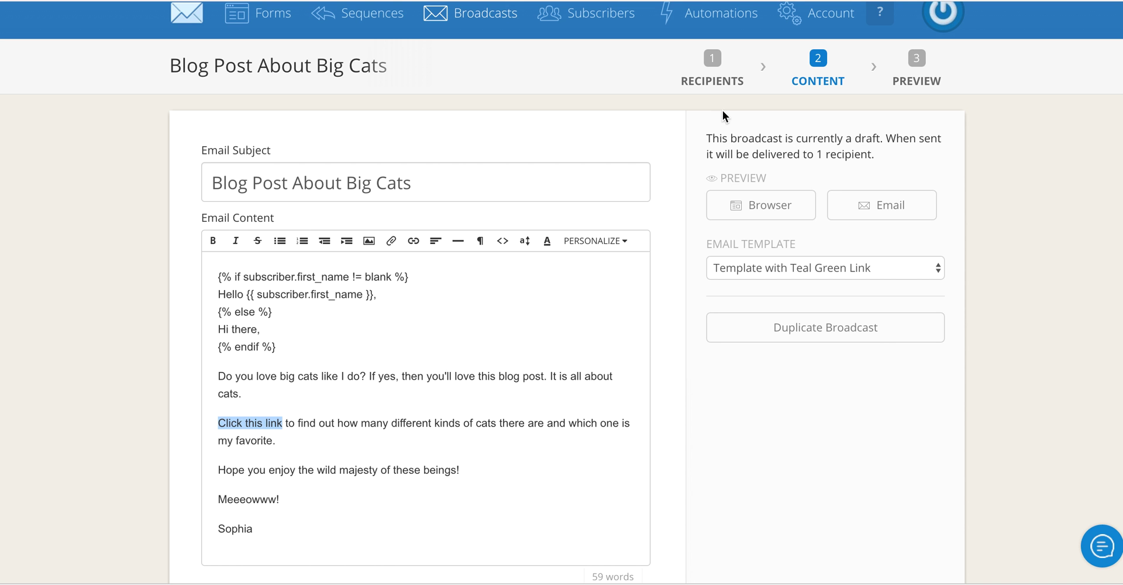
- Go to ConvertKit's Automation Rules page
{"action": "left_click", "coordinate": [728, 18]}
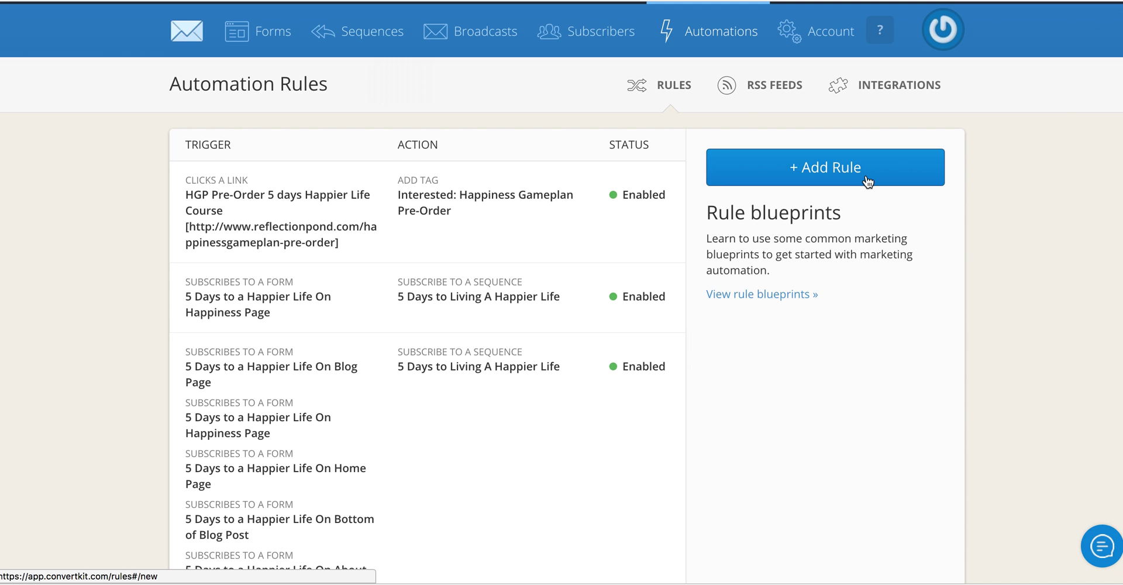
- Start a new rule with a 'Clicks a link' trigger named 'Blog Post About Big Cats'
{"action": "left_click", "coordinate": [867, 182]}
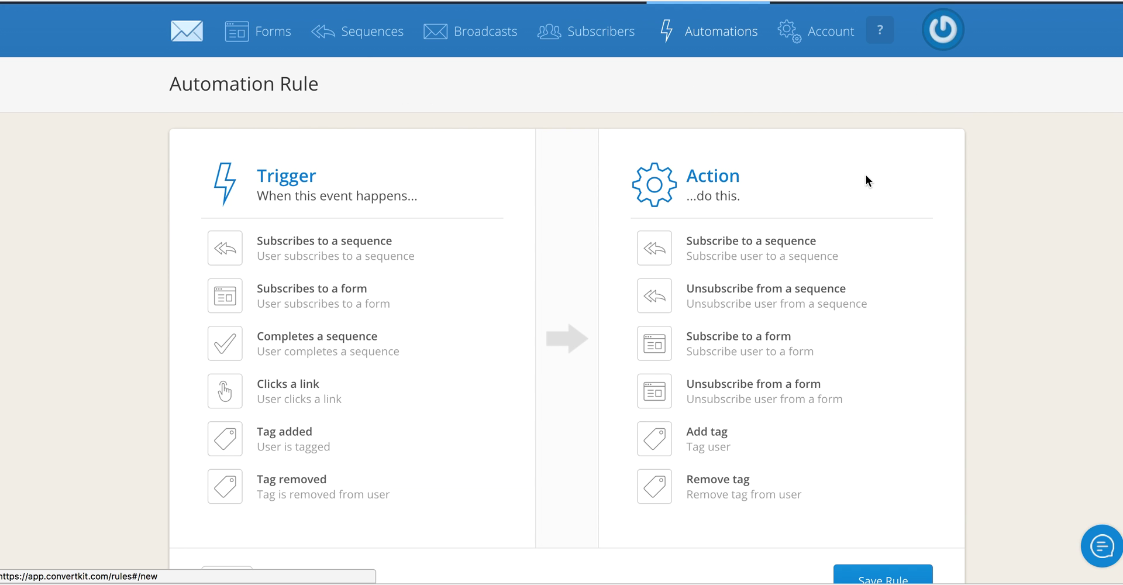
{"action": "left_click", "coordinate": [287, 400]}
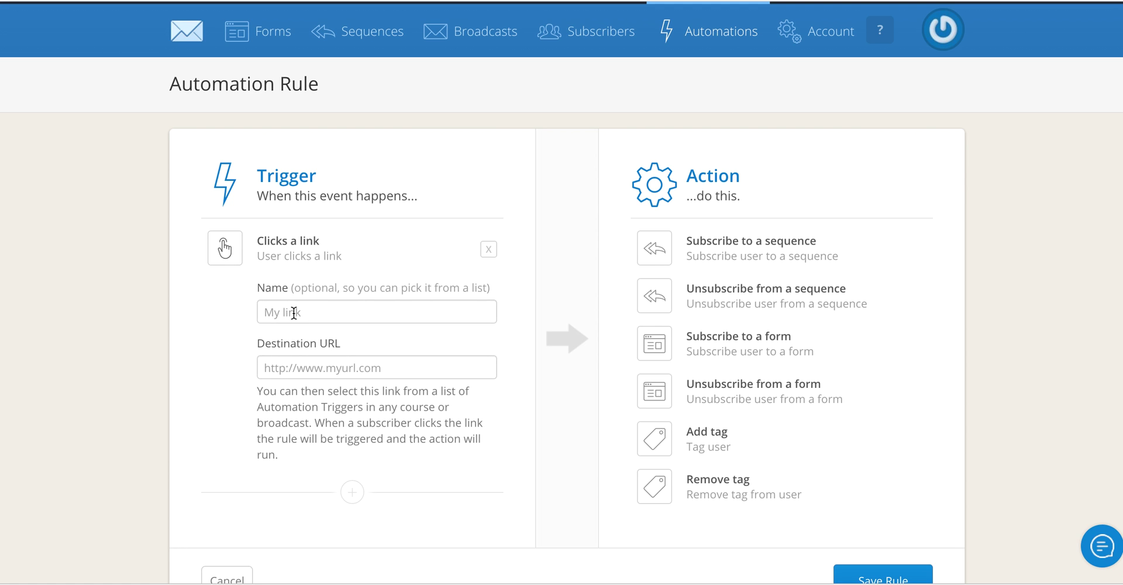
{"action": "left_click", "coordinate": [293, 312]}
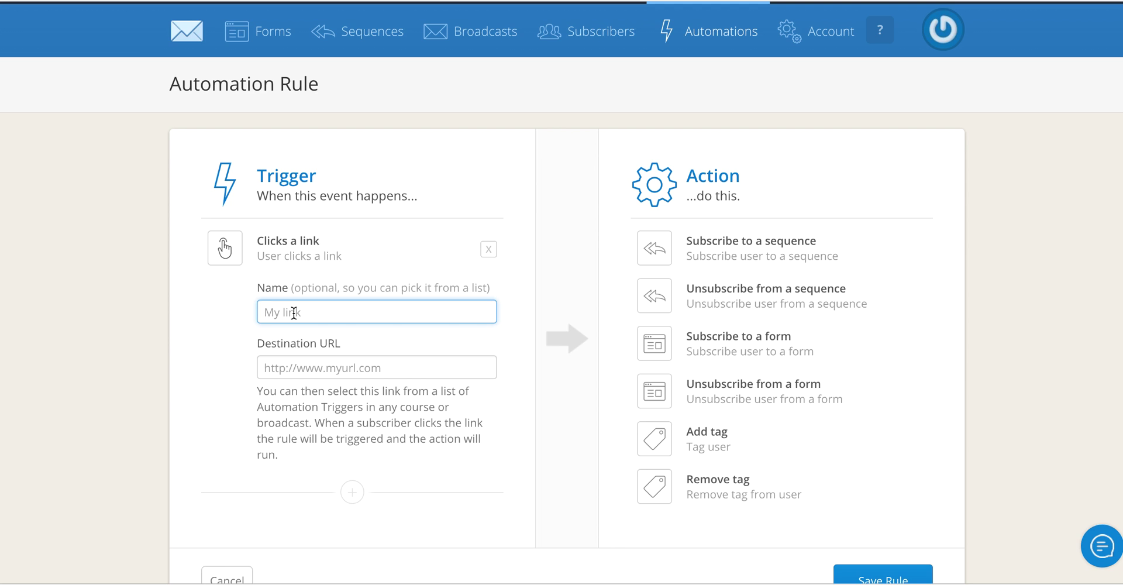
{"action": "type", "text": "Blog Post About Big CAt"}
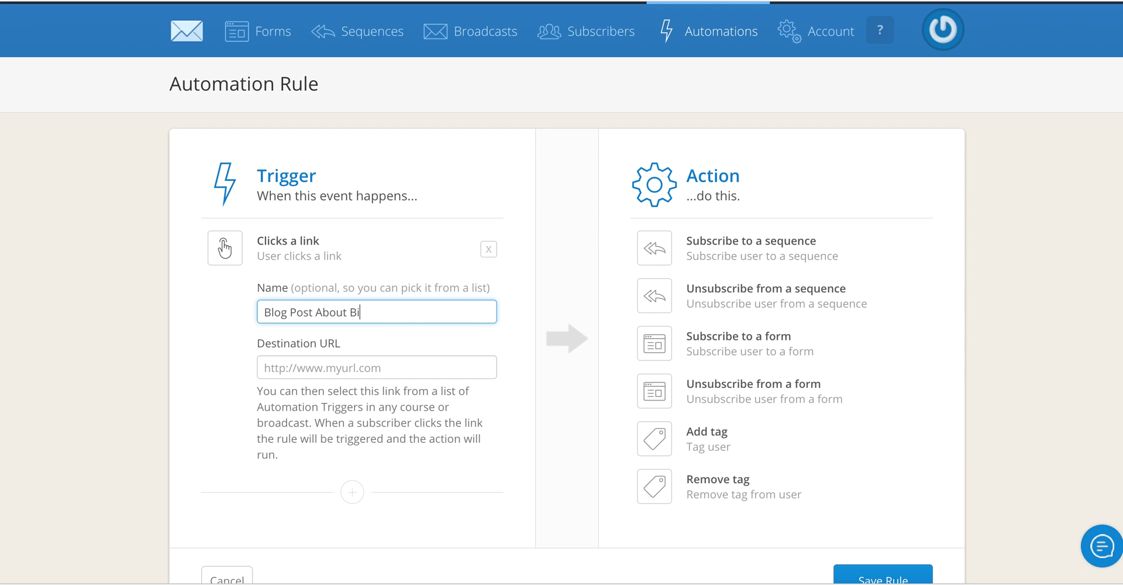
{"action": "key", "text": "BackSpace"}
{"action": "key", "text": "BackSpace"}
{"action": "type", "text": "ats"}
- Set the link's destination to the full site address ending /blog/big-cats, with Add tag as action
{"action": "left_click", "coordinate": [275, 370]}
{"action": "key", "text": "ctrl+v"}
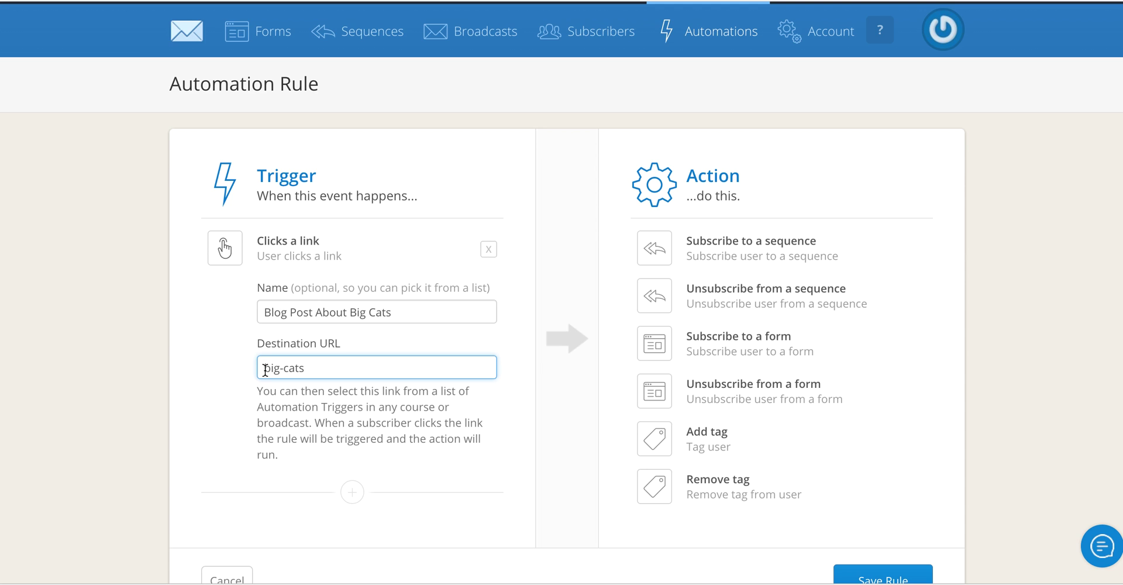
{"action": "left_click", "coordinate": [265, 368]}
{"action": "type", "text": "http://www"}
{"action": "key", "text": "BackSpace"}
{"action": "key", "text": "BackSpace"}
{"action": "key", "text": "BackSpace"}
{"action": "type", "text": "www.sophi"}
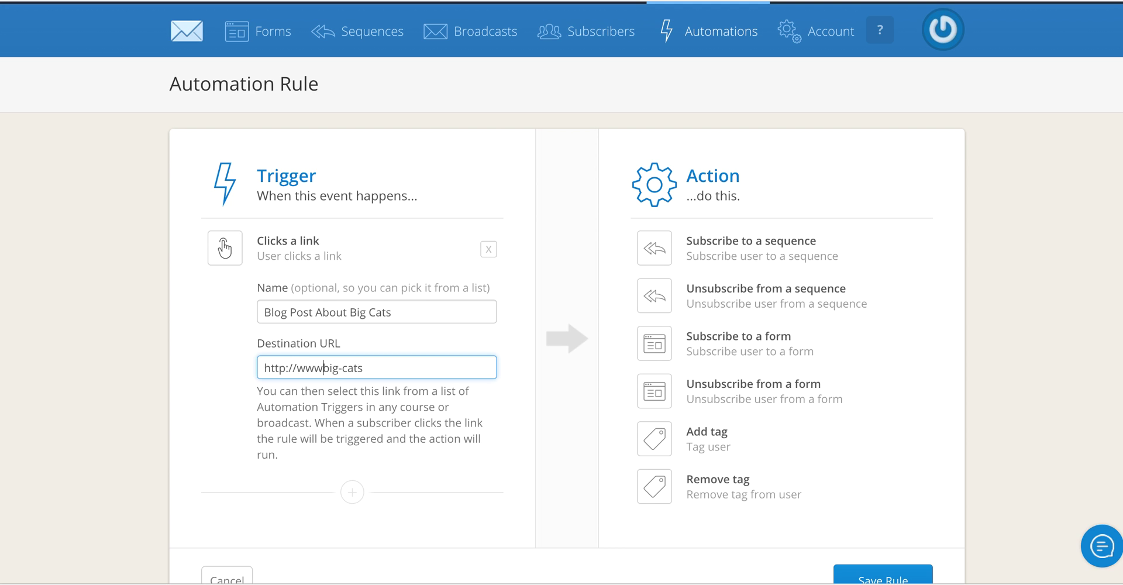
{"action": "type", "text": "aojha.com"}
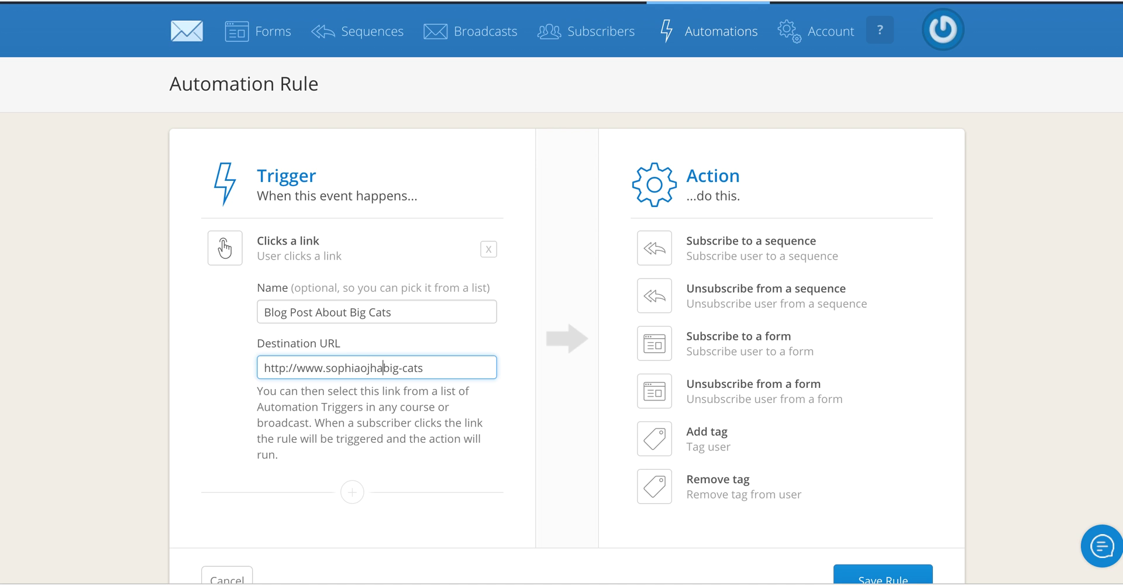
{"action": "type", "text": "/blog/"}
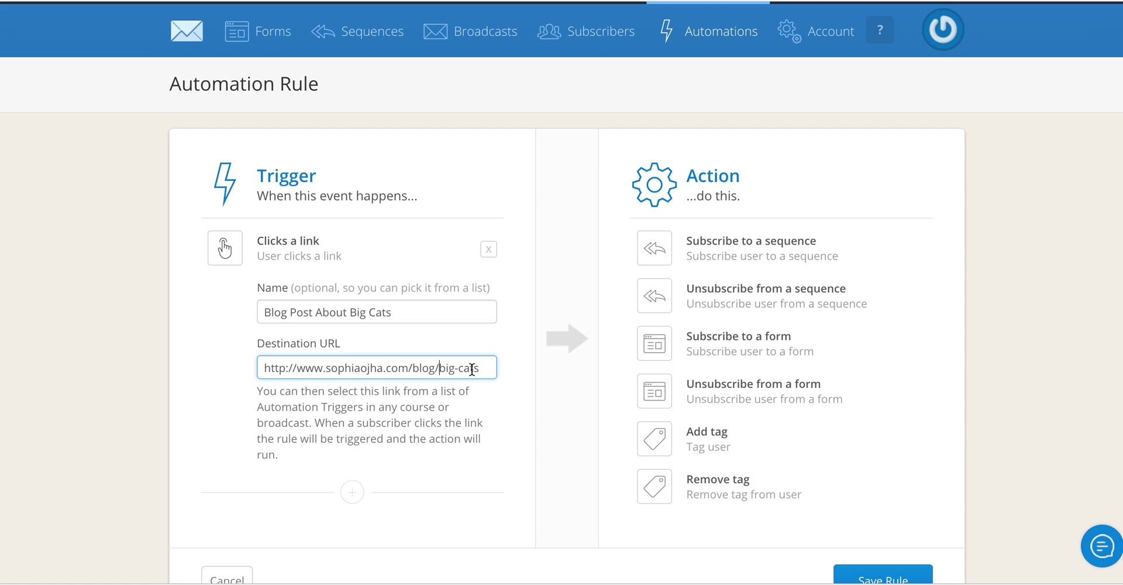
{"action": "left_click", "coordinate": [686, 440]}
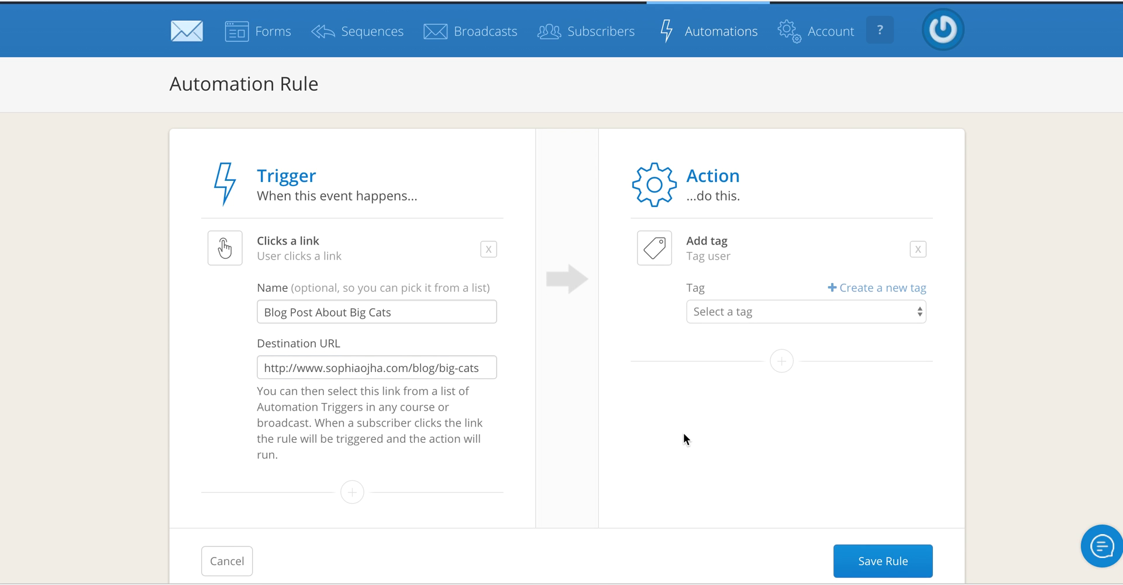
- Create the new tag 'Interested in Blog About Big Cats' for the action and save the rule
{"action": "left_click", "coordinate": [879, 293]}
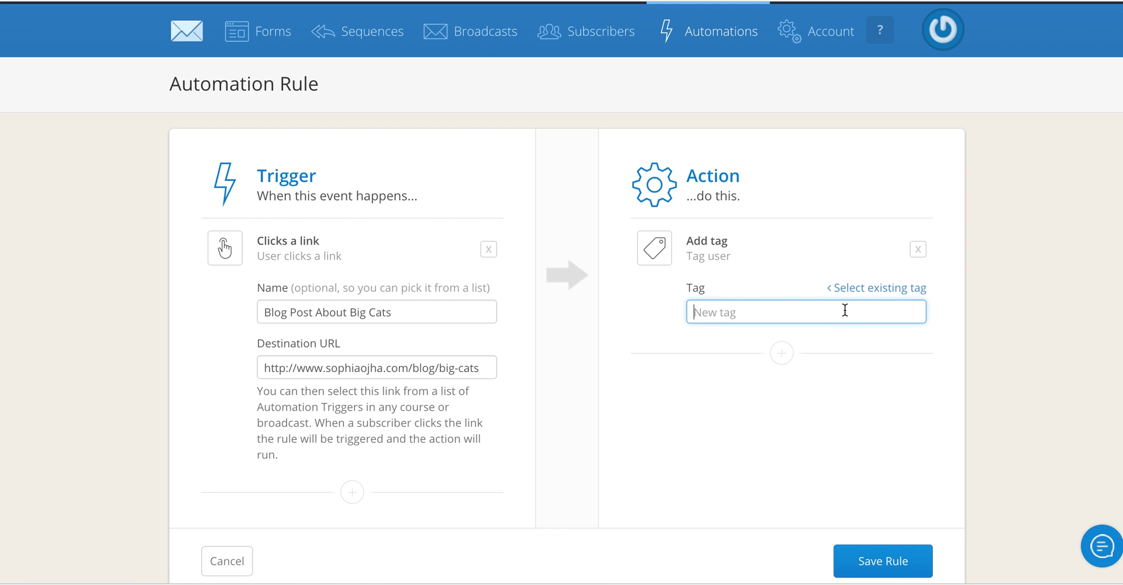
{"action": "type", "text": "Interest"}
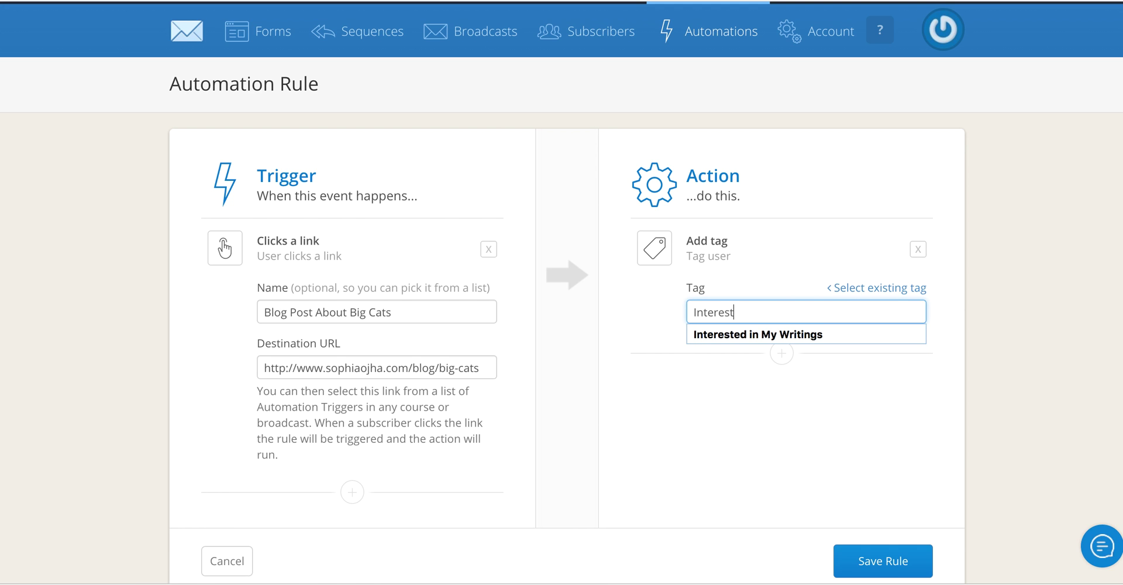
{"action": "type", "text": "ed in Blog"}
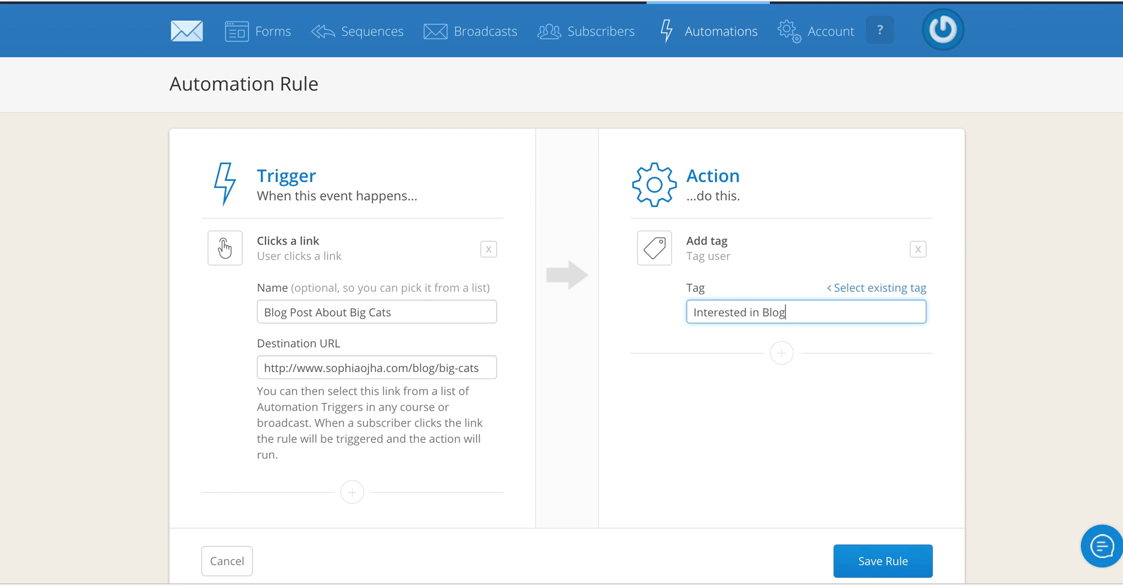
{"action": "type", "text": " About Big Cats"}
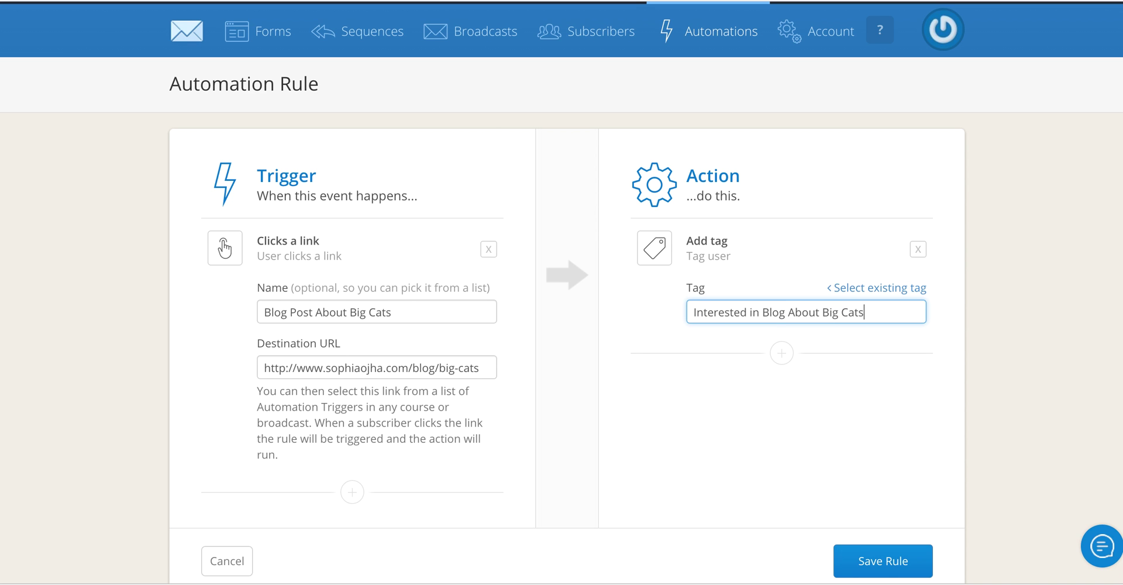
{"action": "left_click", "coordinate": [864, 566]}
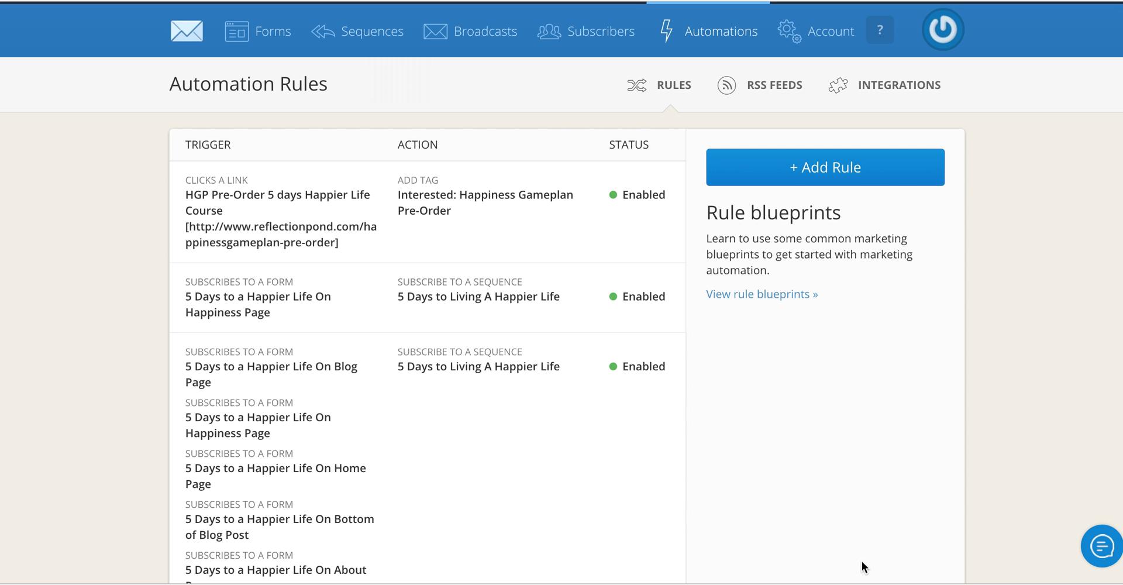
- Check the new rule in the Automation Rules list, then leave the page
{"action": "scroll", "coordinate": [582, 496], "scroll_direction": "down", "scroll_amount": 20}
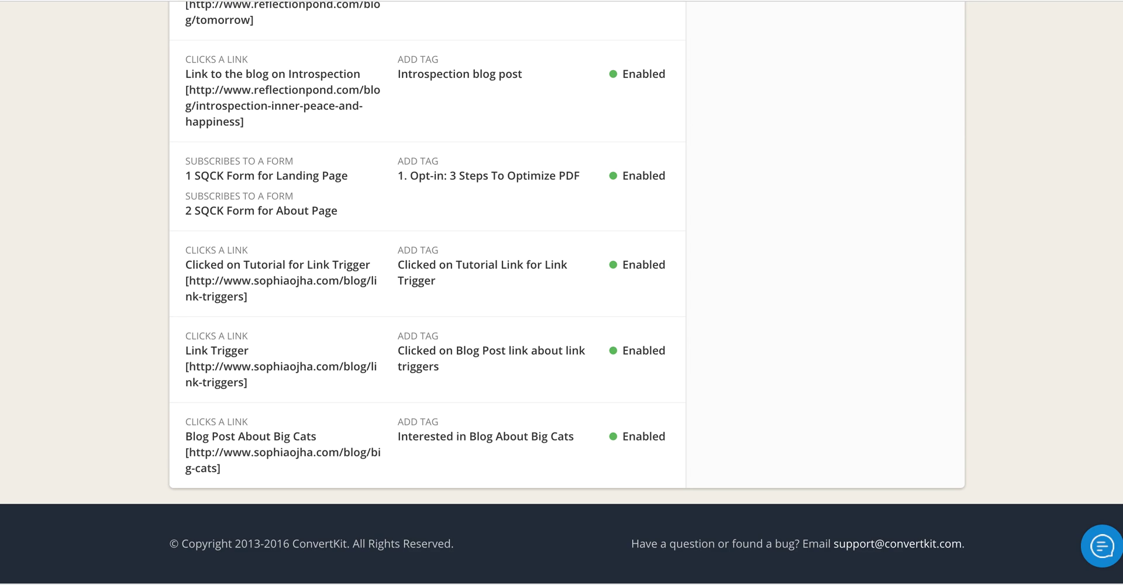
{"action": "scroll", "coordinate": [469, 117], "scroll_direction": "up", "scroll_amount": 20}
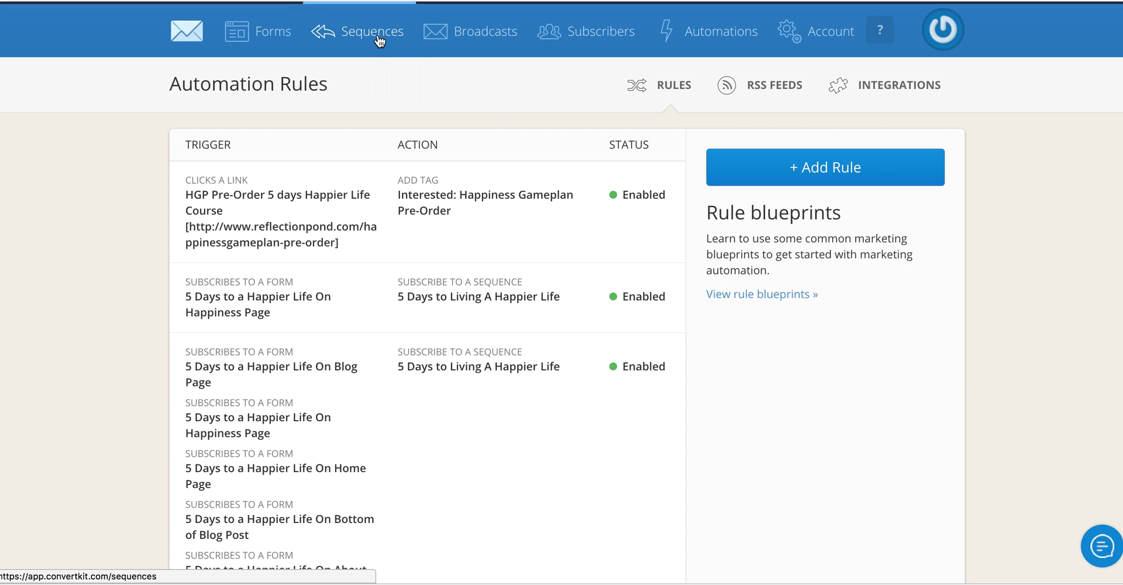
{"action": "left_click", "coordinate": [377, 40]}
- Reopen the Big Cats broadcast's content and select 'Click this link' for linking
{"action": "left_click", "coordinate": [486, 40]}
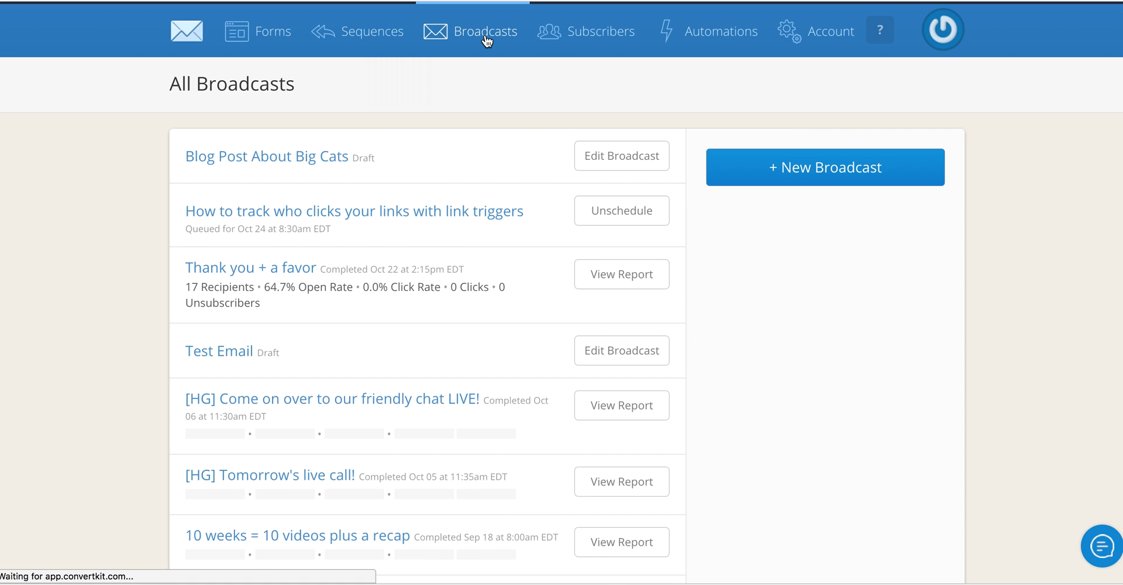
{"action": "left_click", "coordinate": [592, 166]}
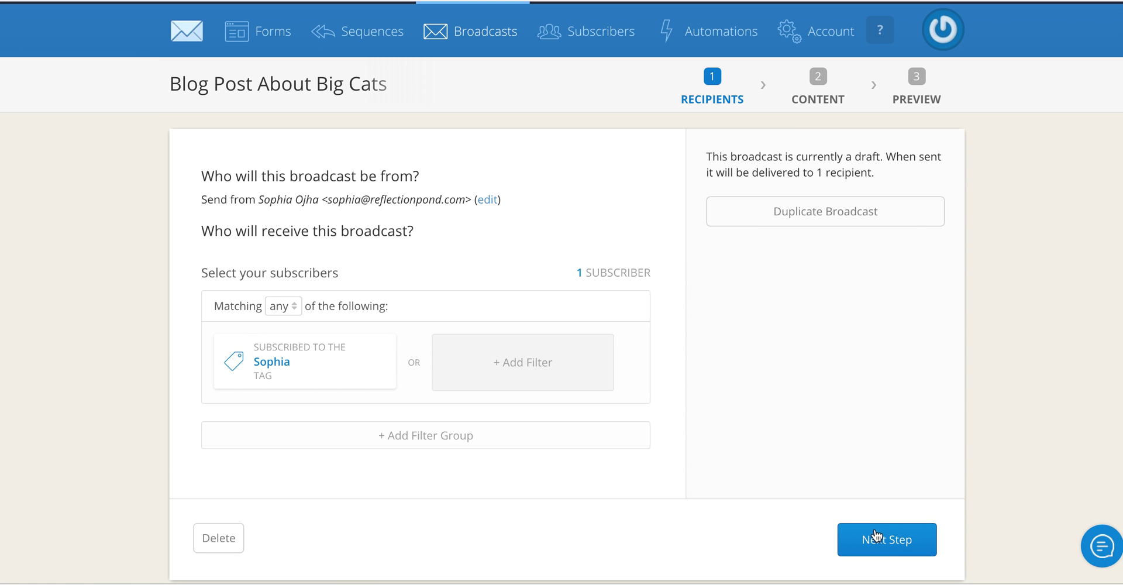
{"action": "left_click", "coordinate": [887, 547]}
{"action": "scroll", "coordinate": [511, 461], "scroll_direction": "down", "scroll_amount": 2}
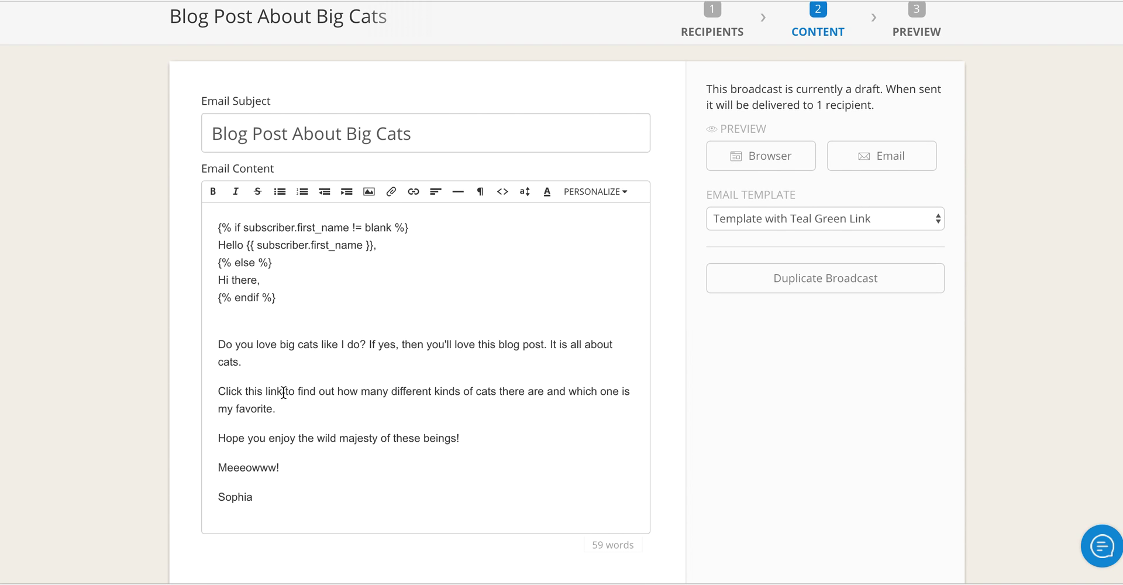
{"action": "left_click_drag", "start_coordinate": [283, 392], "coordinate": [219, 392]}
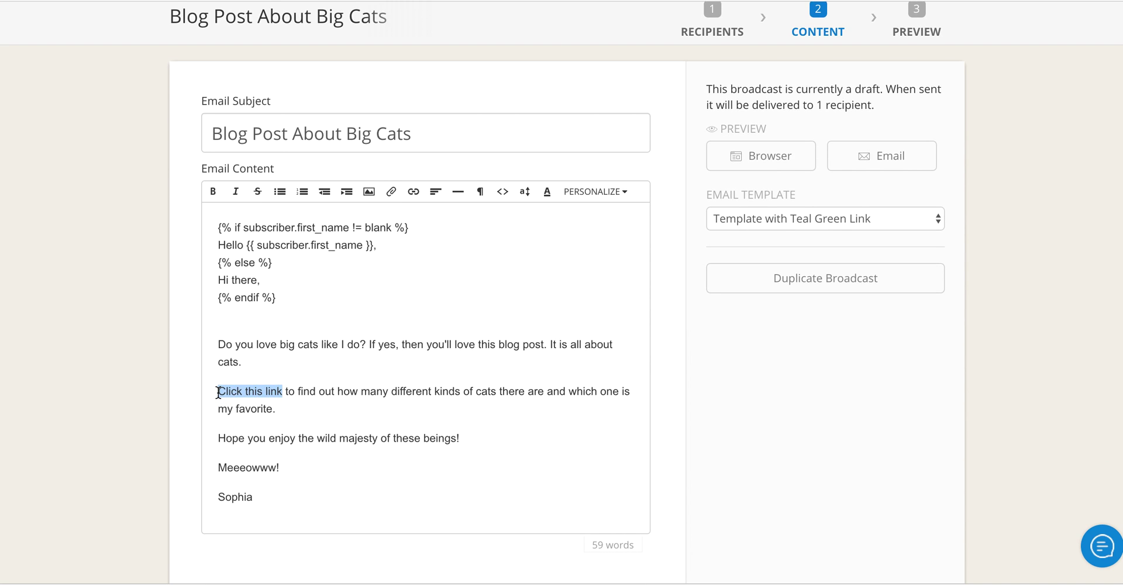
{"action": "left_click", "coordinate": [417, 199]}
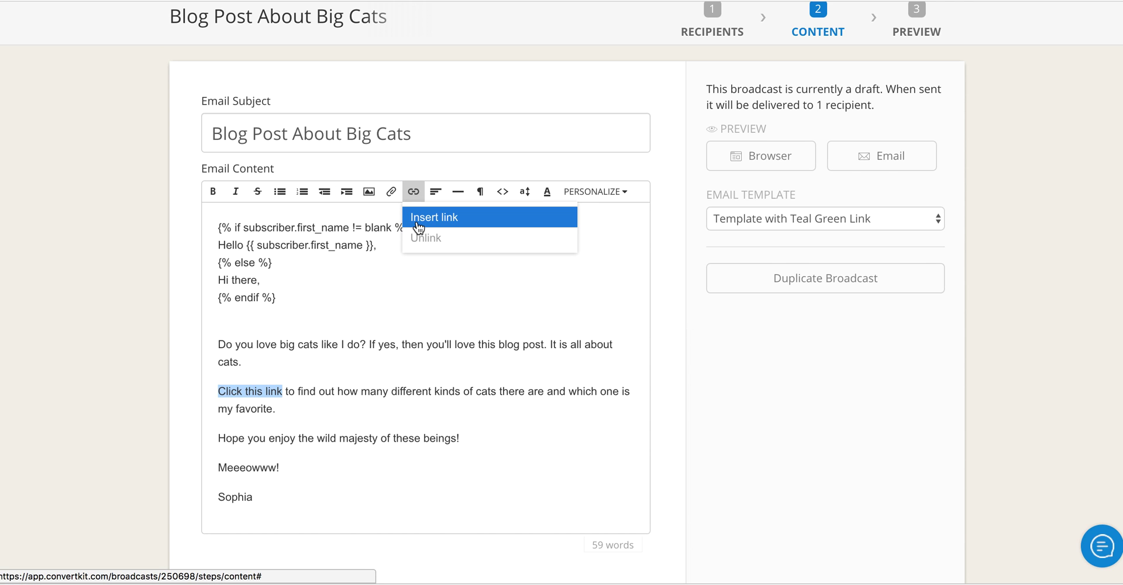
- Link 'Click this link' through the Blog Post About Big Cats trigger, opening in a new tab
{"action": "left_click", "coordinate": [418, 220]}
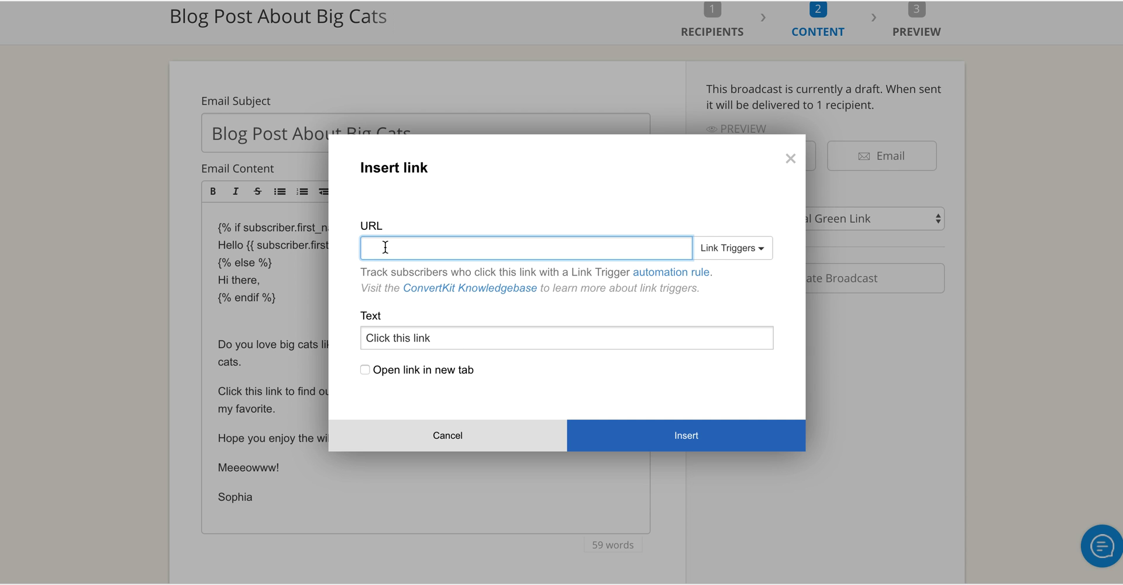
{"action": "type", "text": "www.sophia"}
{"action": "key", "text": "BackSpace"}
{"action": "key", "text": "BackSpace"}
{"action": "key", "text": "BackSpace"}
{"action": "key", "text": "BackSpace"}
{"action": "key", "text": "BackSpace"}
{"action": "key", "text": "BackSpace"}
{"action": "key", "text": "BackSpace"}
{"action": "key", "text": "BackSpace"}
{"action": "key", "text": "BackSpace"}
{"action": "key", "text": "BackSpace"}
{"action": "left_click", "coordinate": [755, 251]}
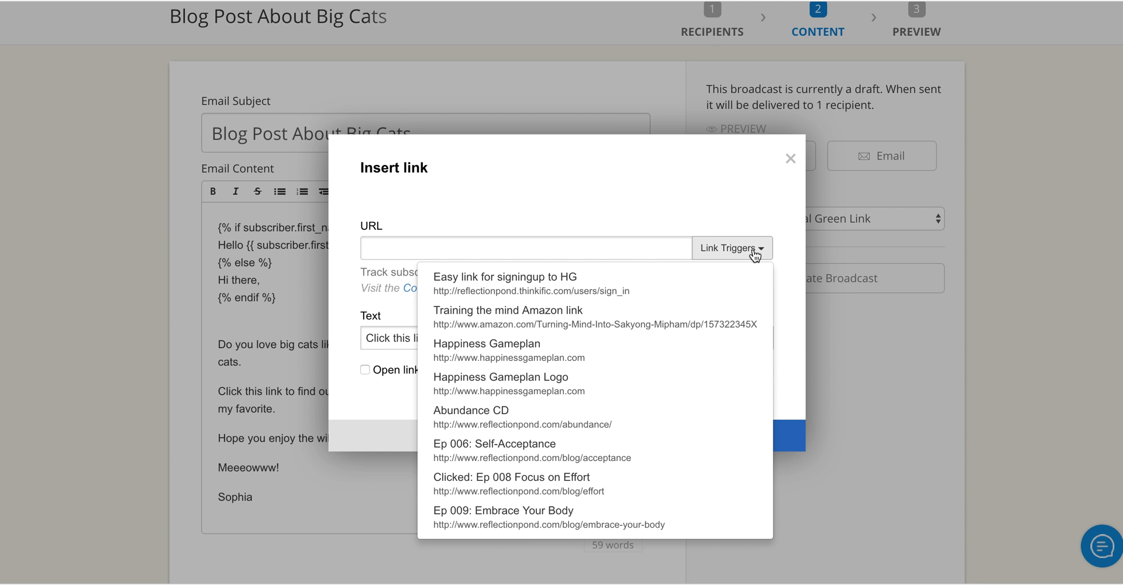
{"action": "scroll", "coordinate": [641, 427], "scroll_direction": "down", "scroll_amount": 10}
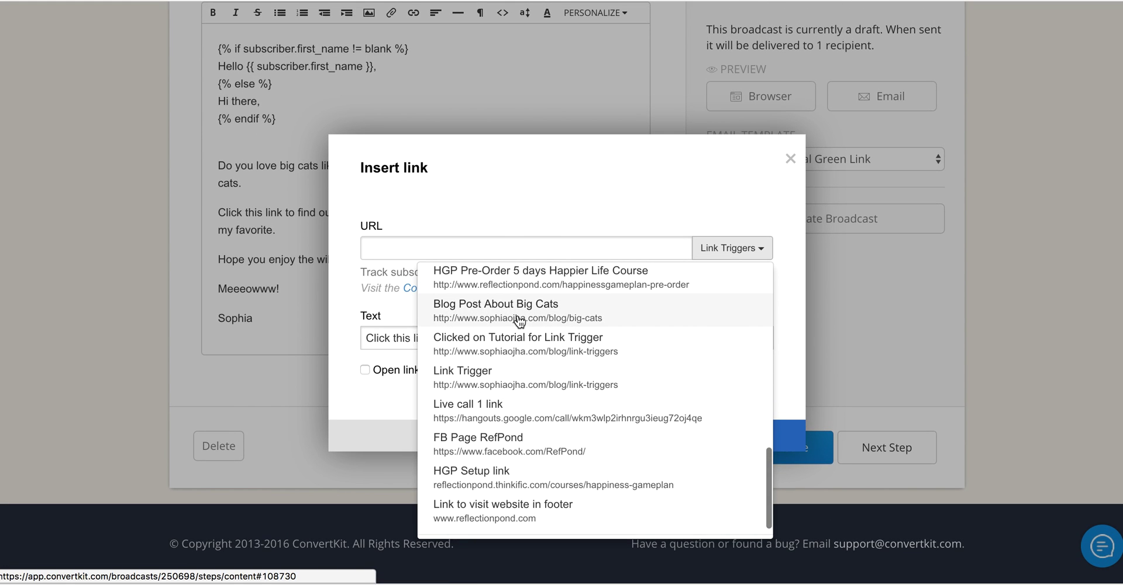
{"action": "left_click", "coordinate": [483, 322]}
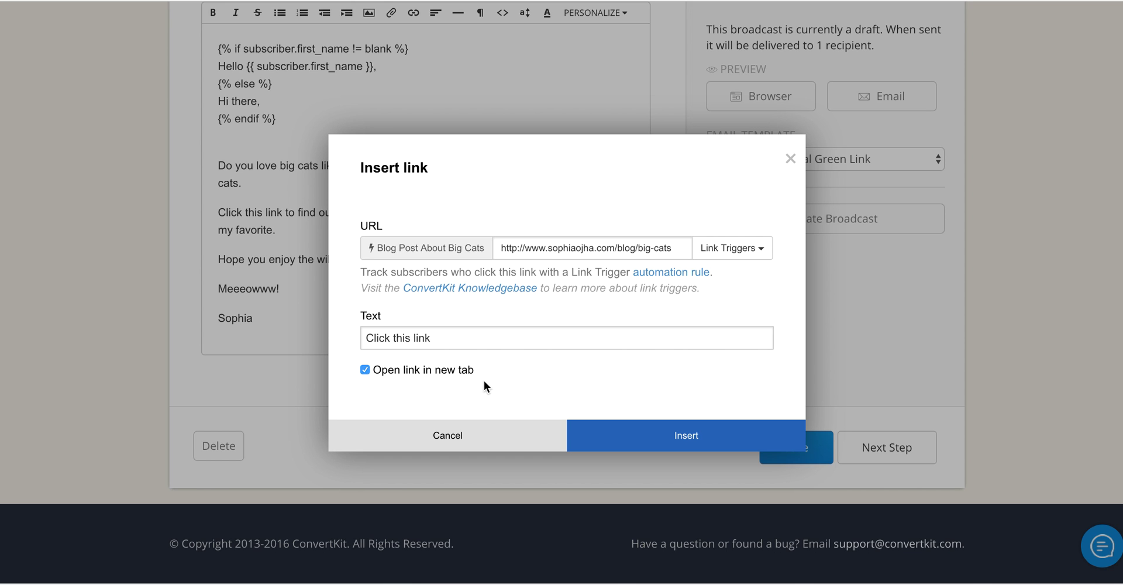
{"action": "left_click", "coordinate": [643, 434]}
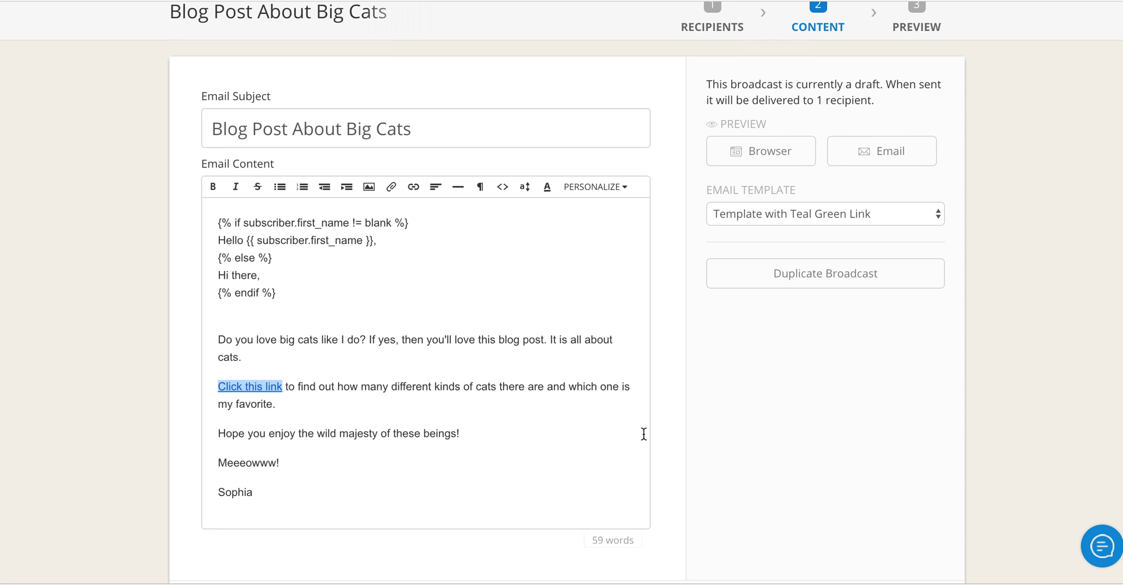
- Save the Big Cats broadcast draft and check the hyperlinked text in its body
{"action": "scroll", "coordinate": [655, 438], "scroll_direction": "down", "scroll_amount": 3}
{"action": "left_click", "coordinate": [804, 475]}
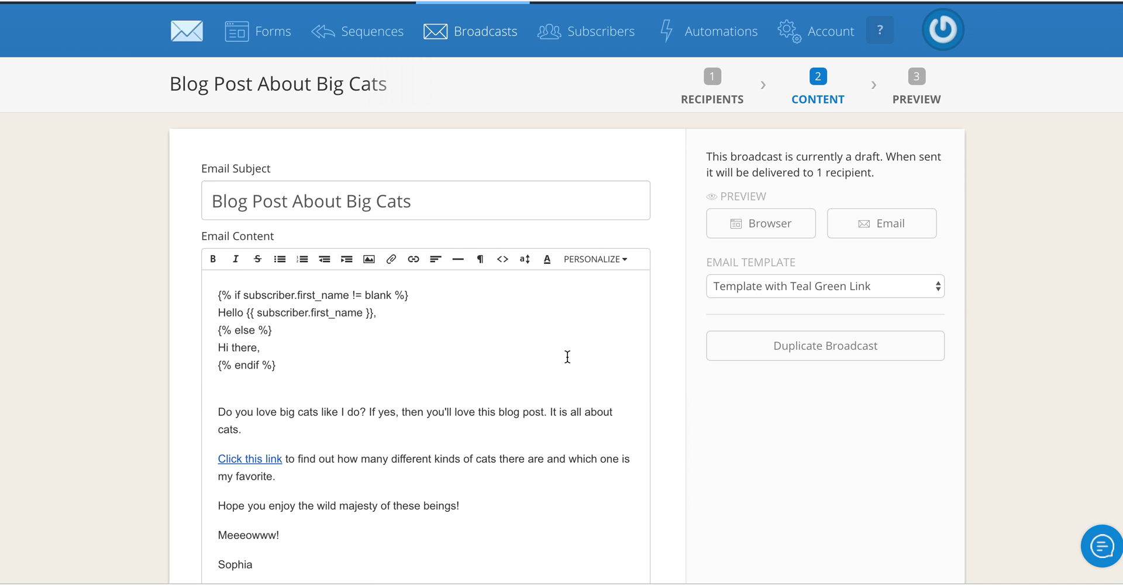
{"action": "scroll", "coordinate": [567, 356], "scroll_direction": "down", "scroll_amount": 2}
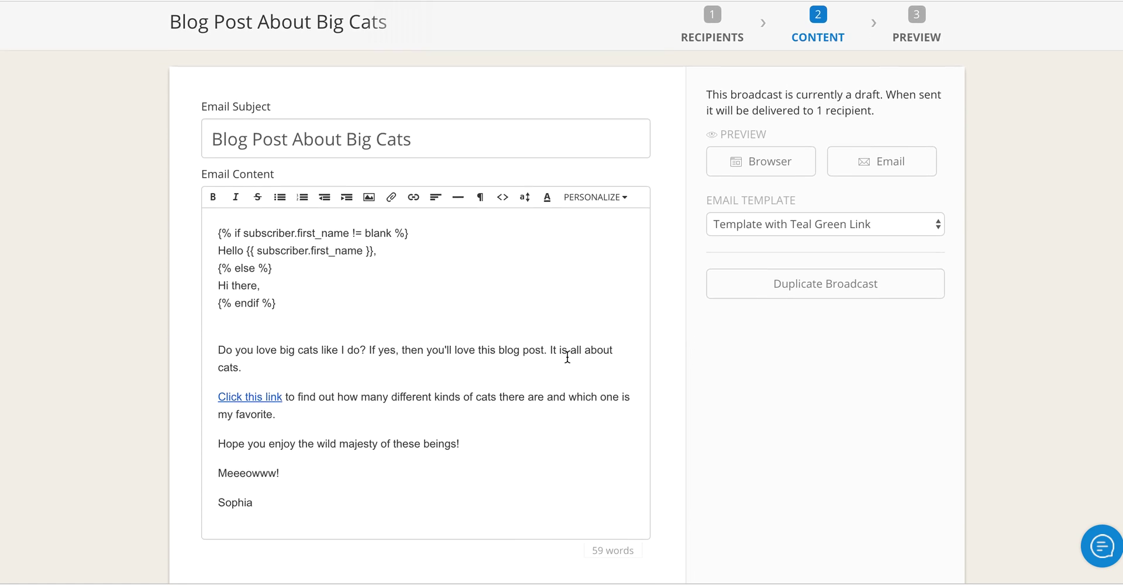